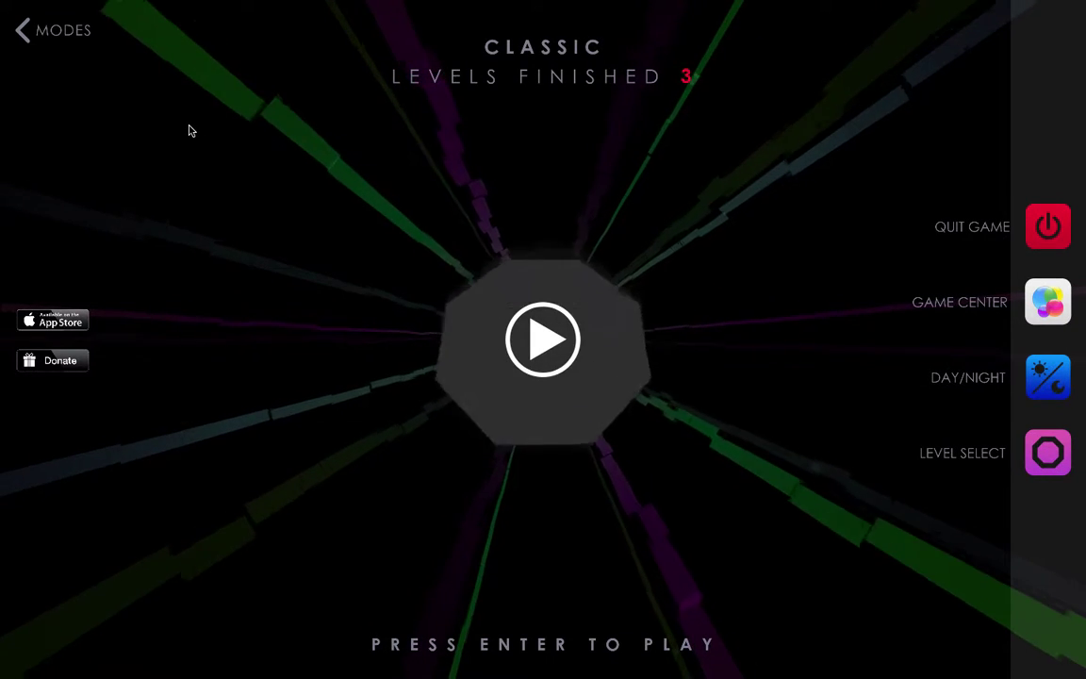
Step: Play a Classic level 4 run to 5.59%, decline the donation request, and cancel quitting
left_click(547, 339)
left_click(547, 339)
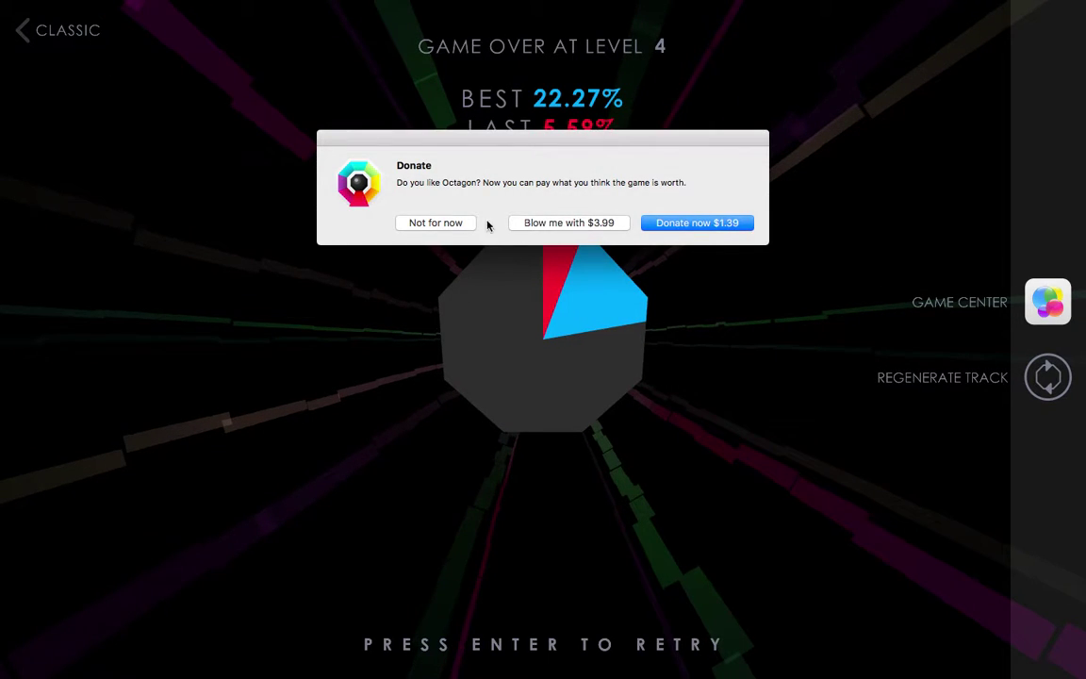
left_click(435, 223)
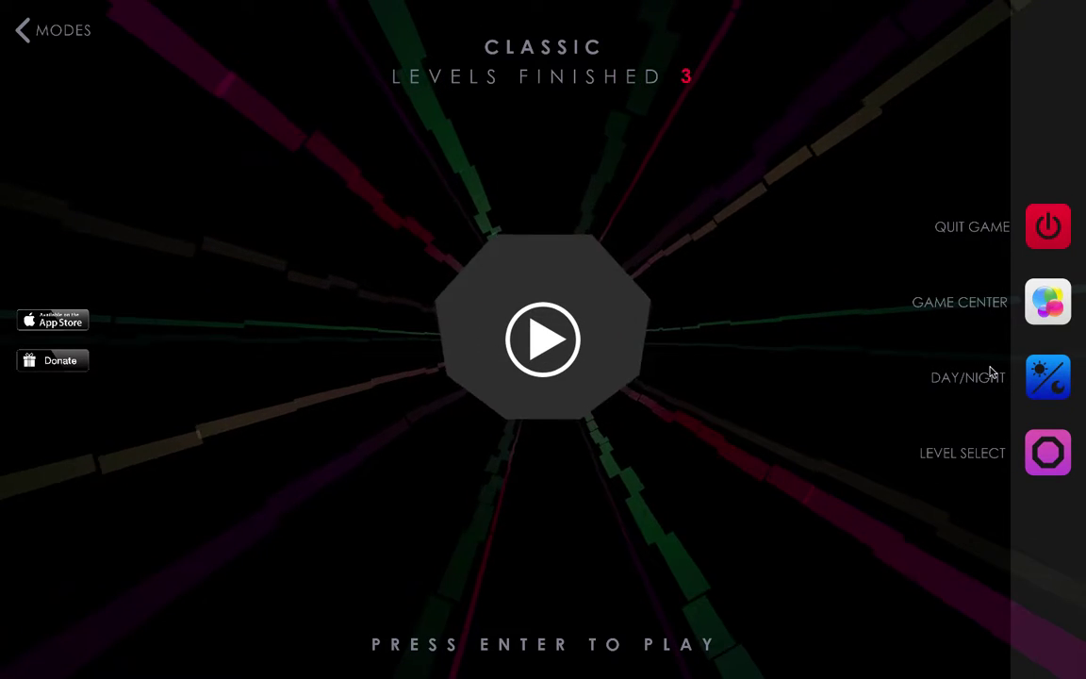
left_click(1047, 233)
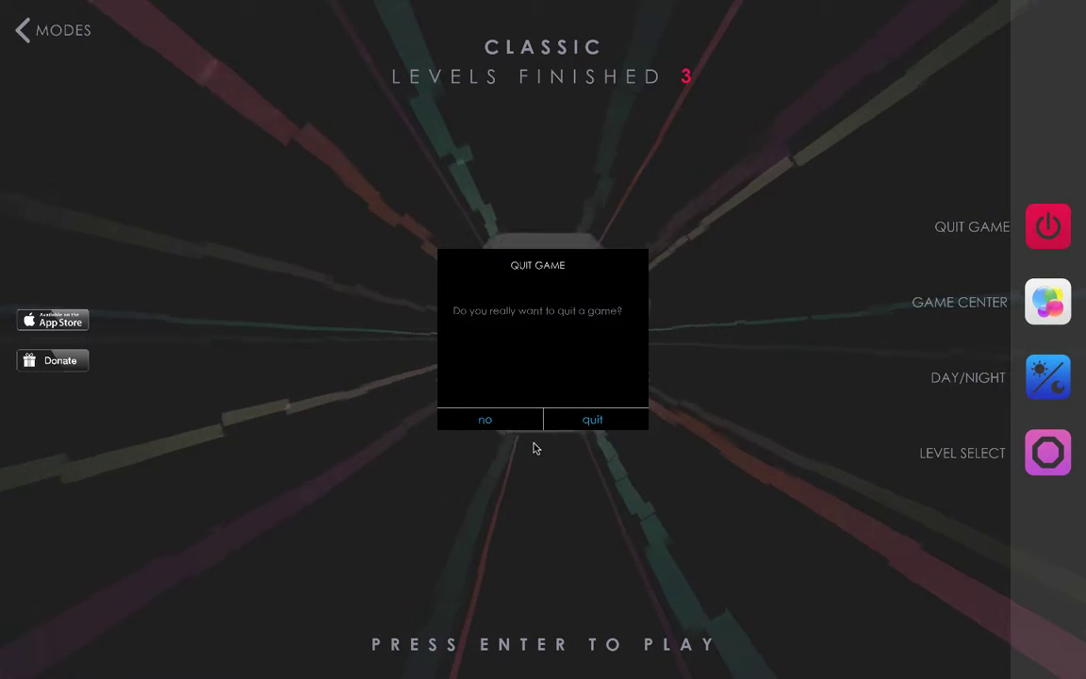
left_click(502, 421)
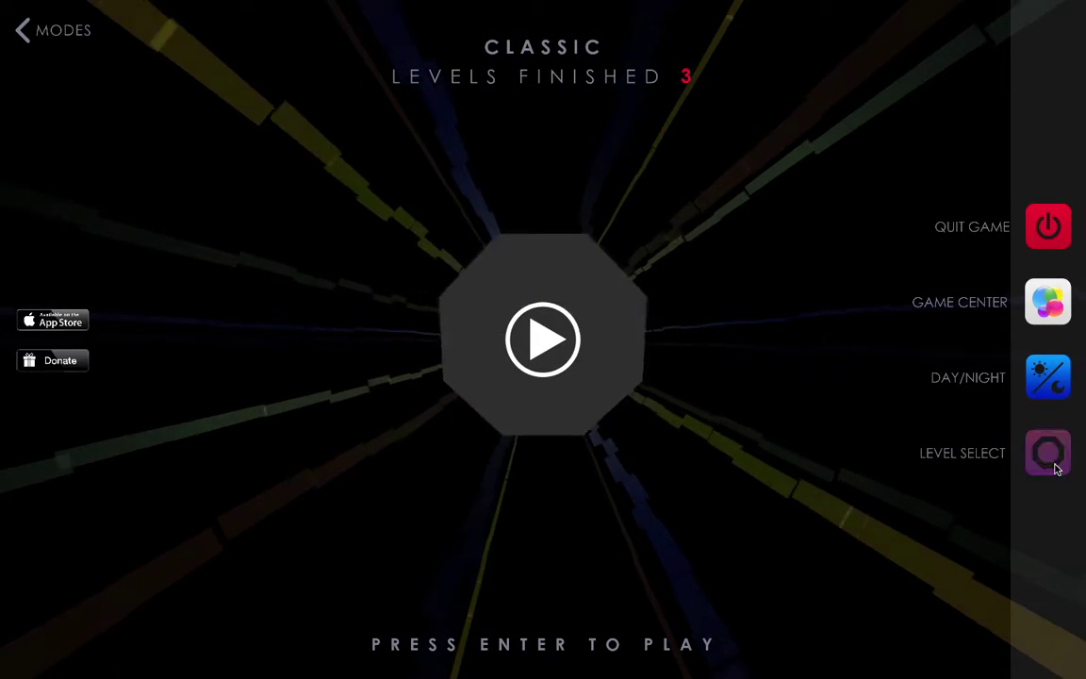
Step: Replay Classic level 4 twice, steering left and right through the zigzag corners
left_click(572, 329)
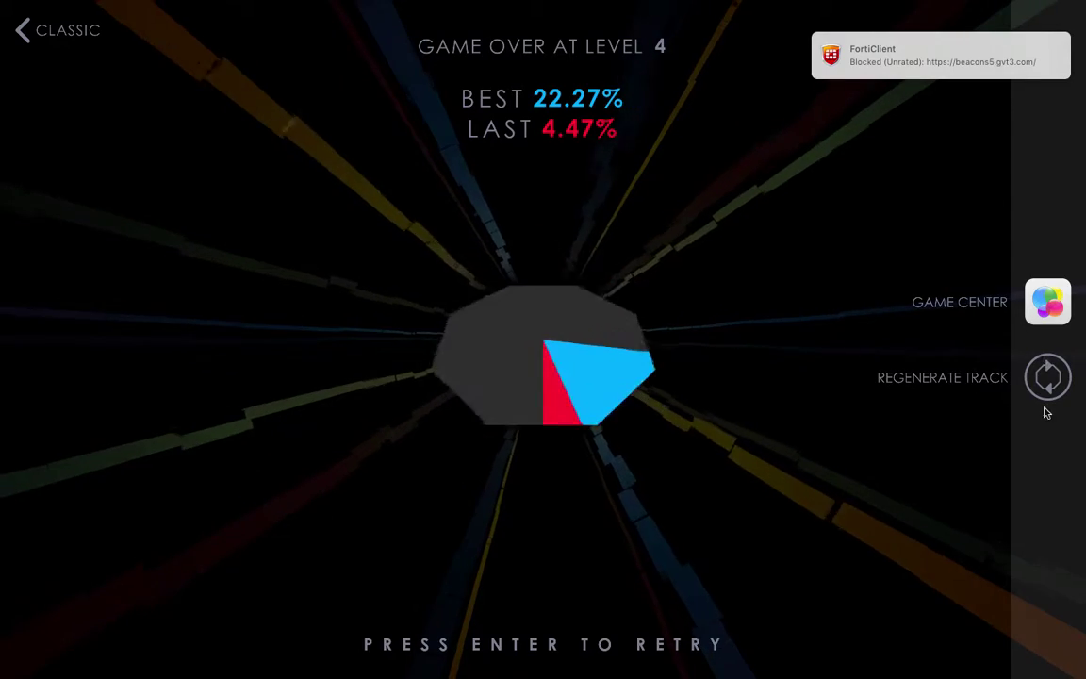
key("Return")
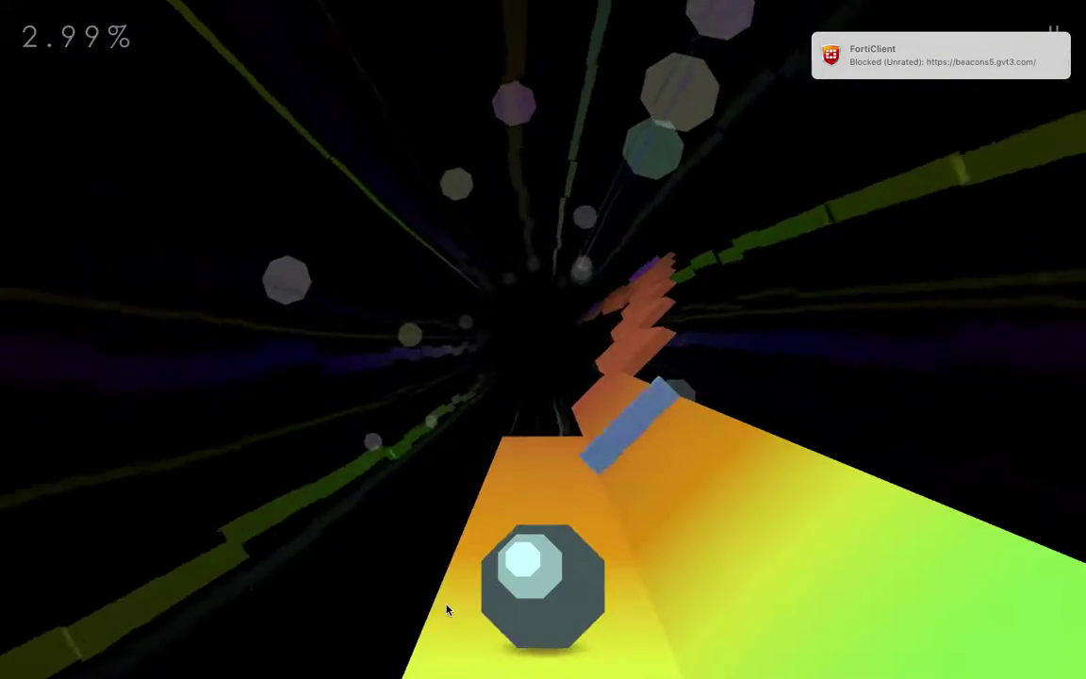
key("Right")
key("Left")
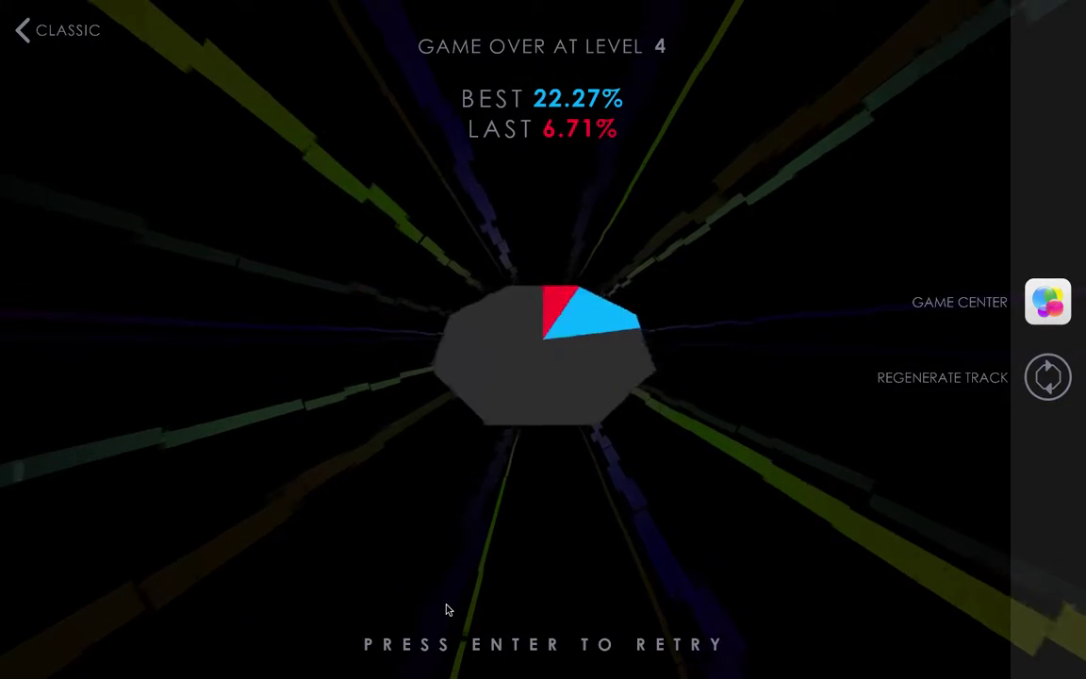
key("Return")
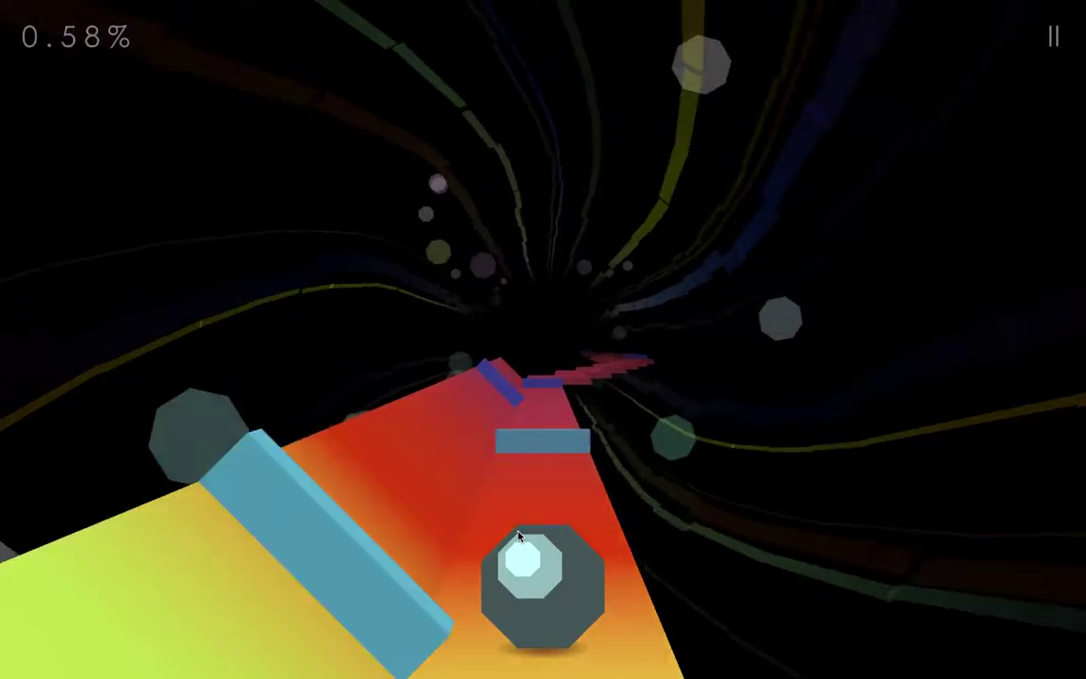
key("Right")
key("Left")
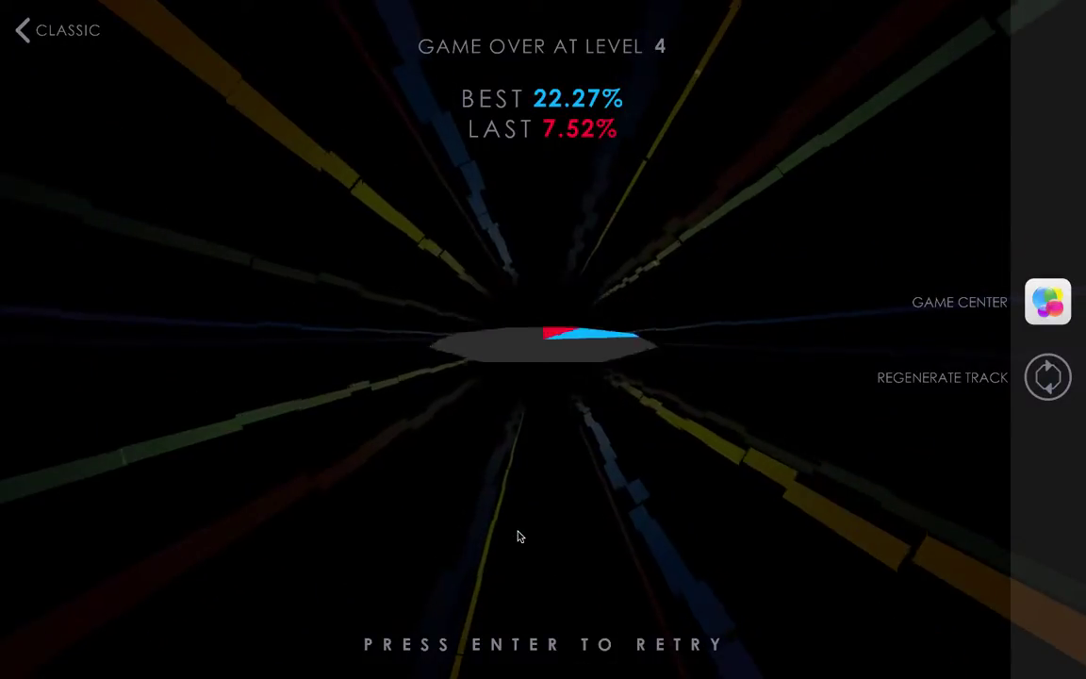
Step: Retry level 4 several more times, steering through corners until the 1.10% game over
key("Return")
key("Left")
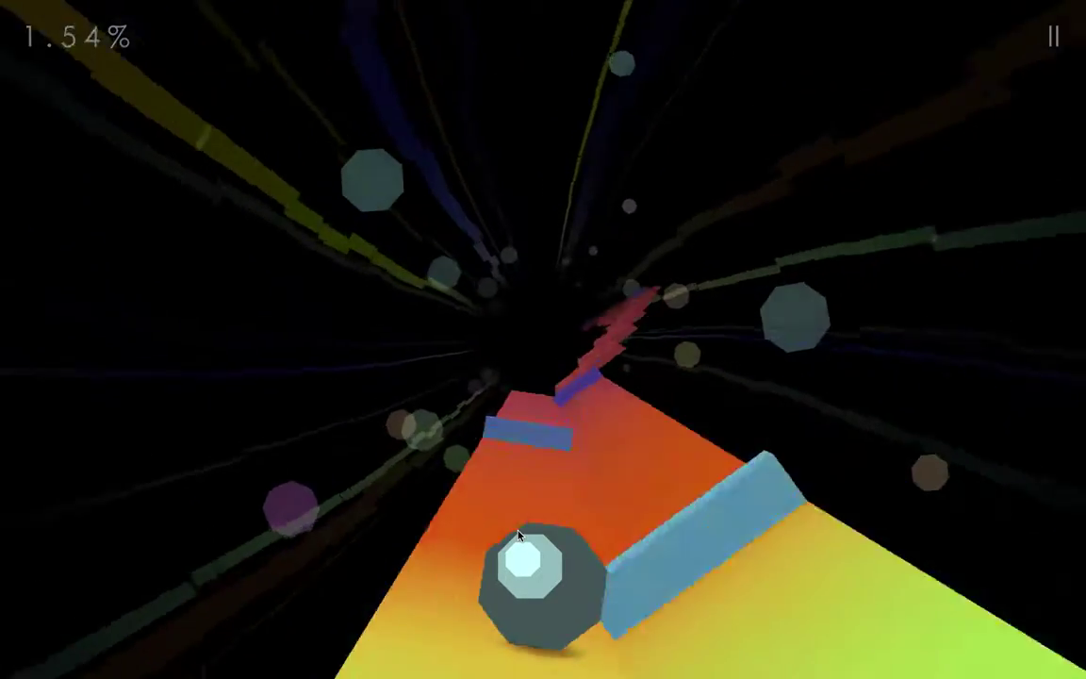
key("Right")
key("Left")
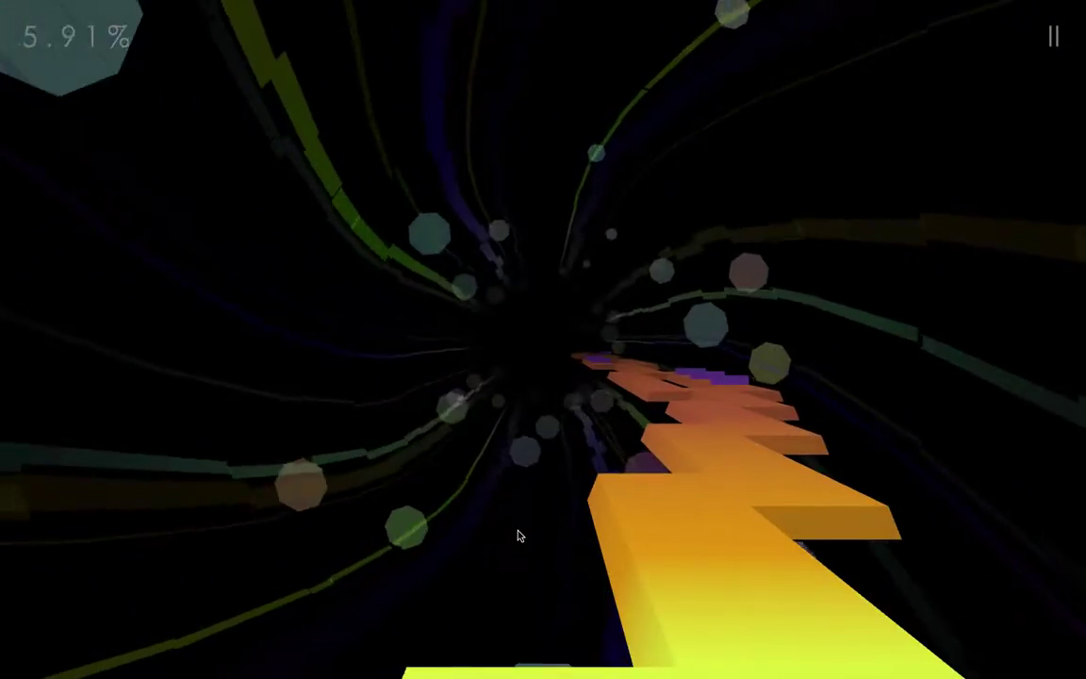
key("Return")
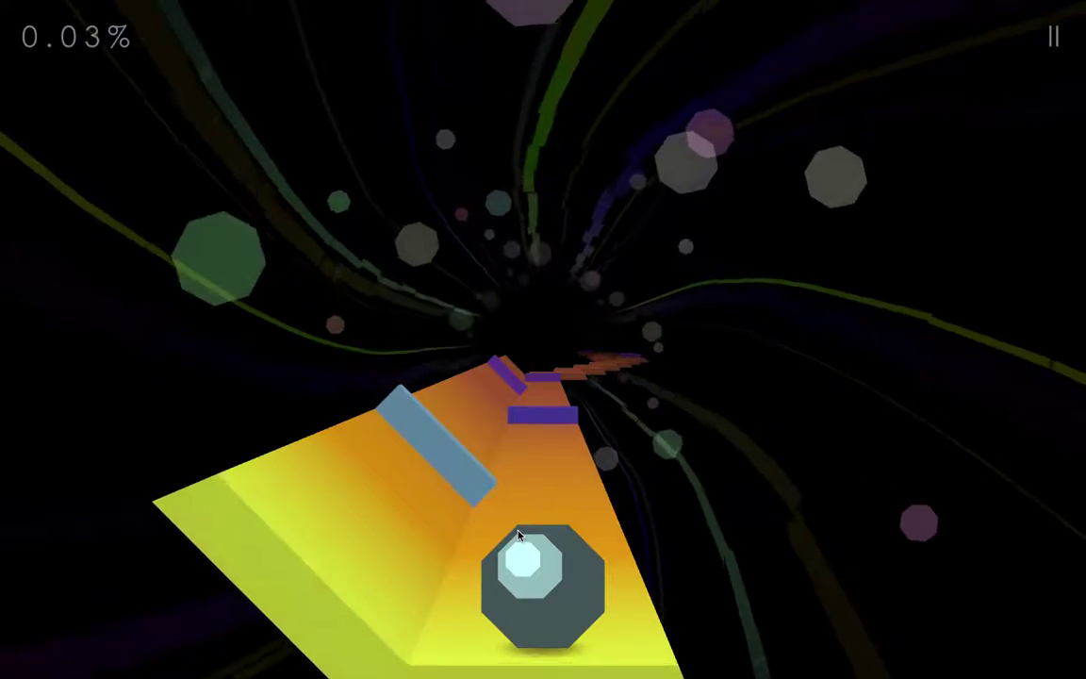
key("Right")
key("Left")
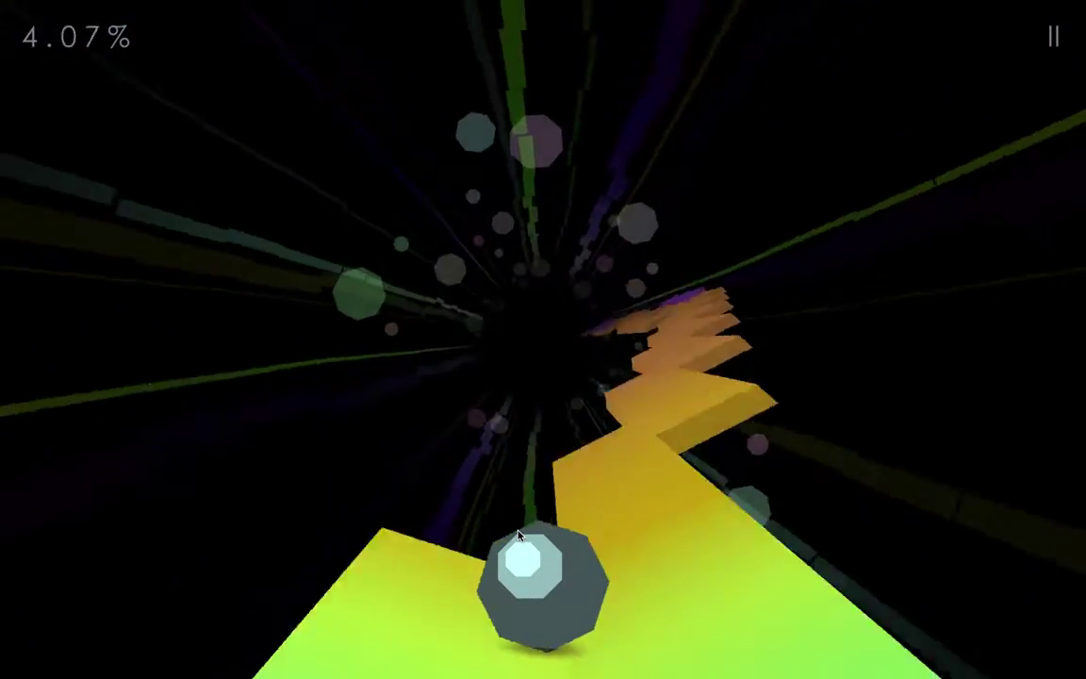
key("Right")
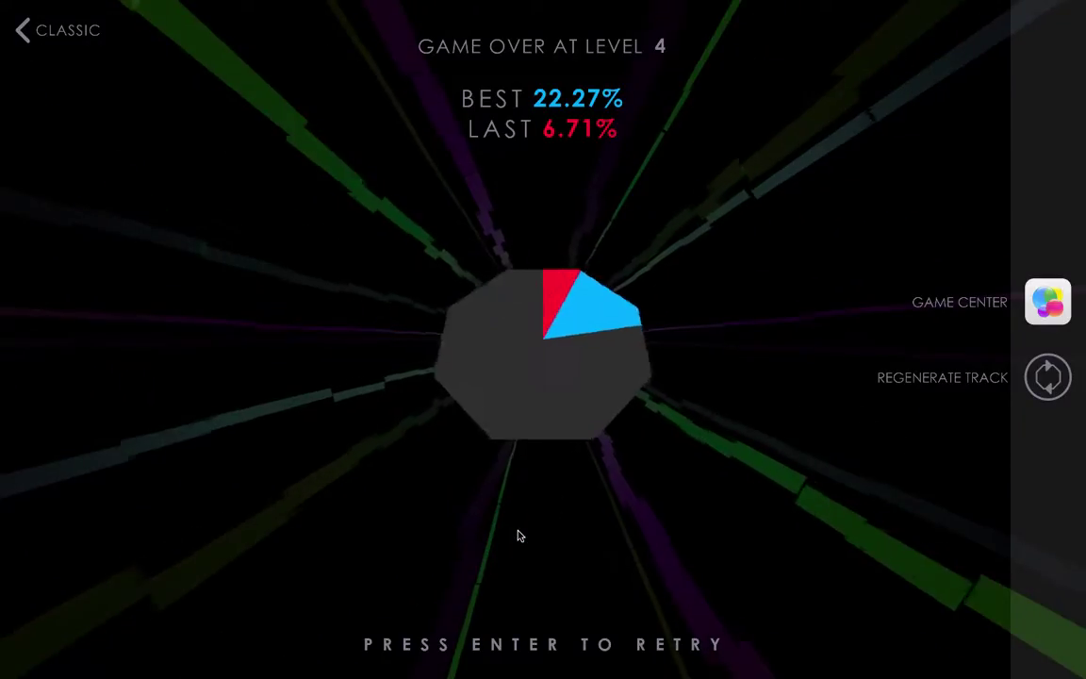
key("Return")
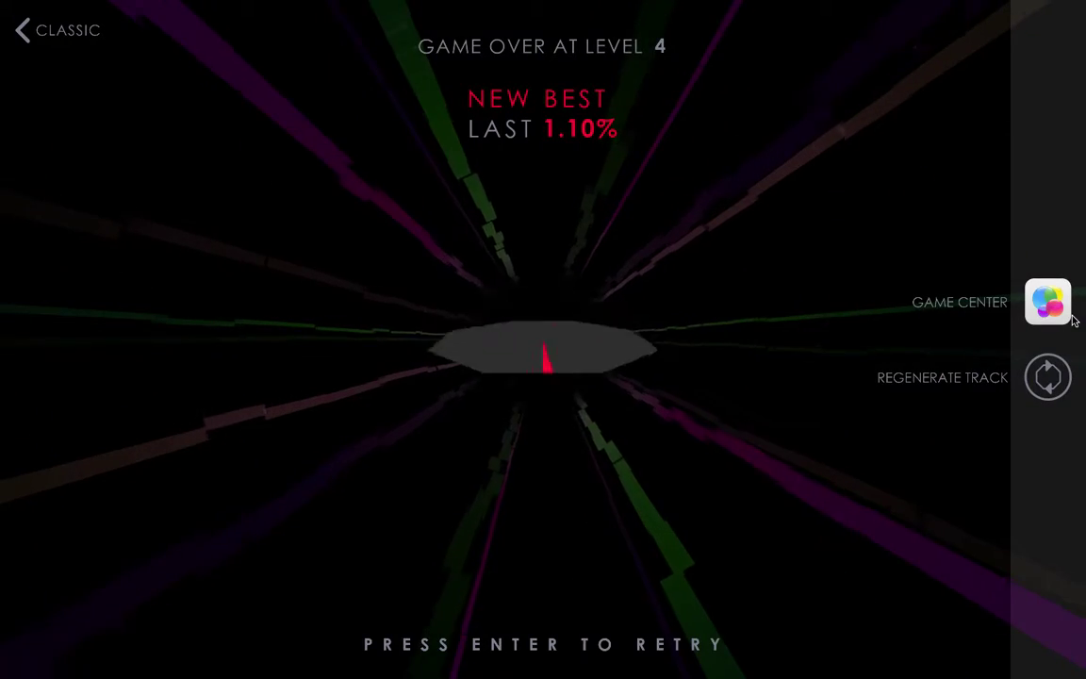
key("Return")
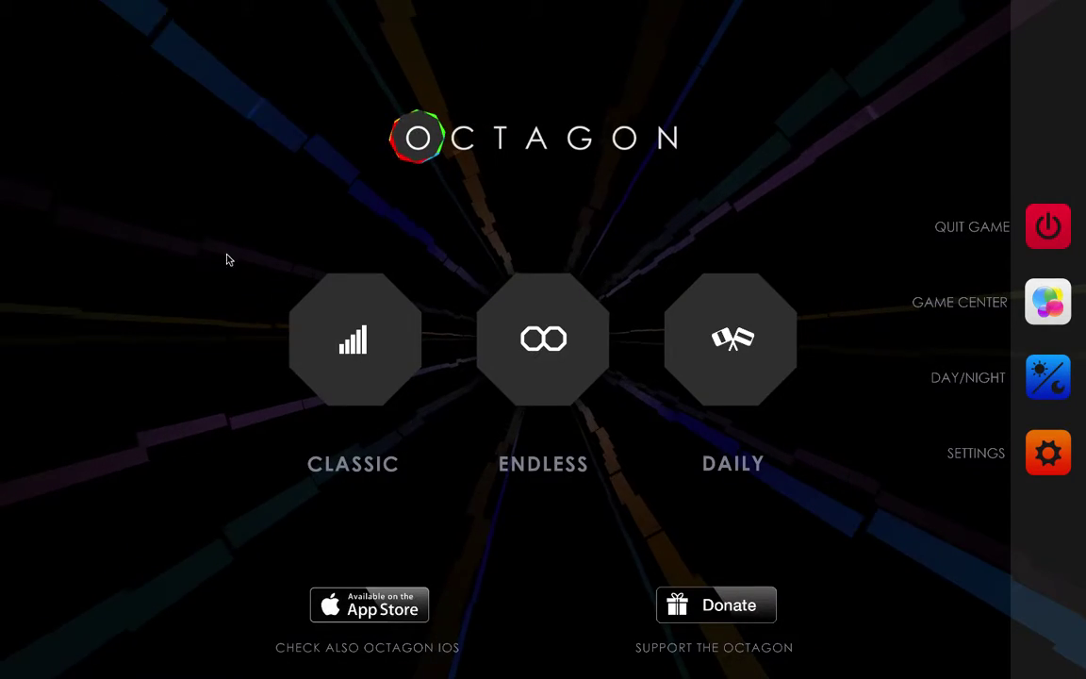
Step: Open Endless mode and play a run that sets a 38.63-second best
left_click(507, 351)
left_click(527, 333)
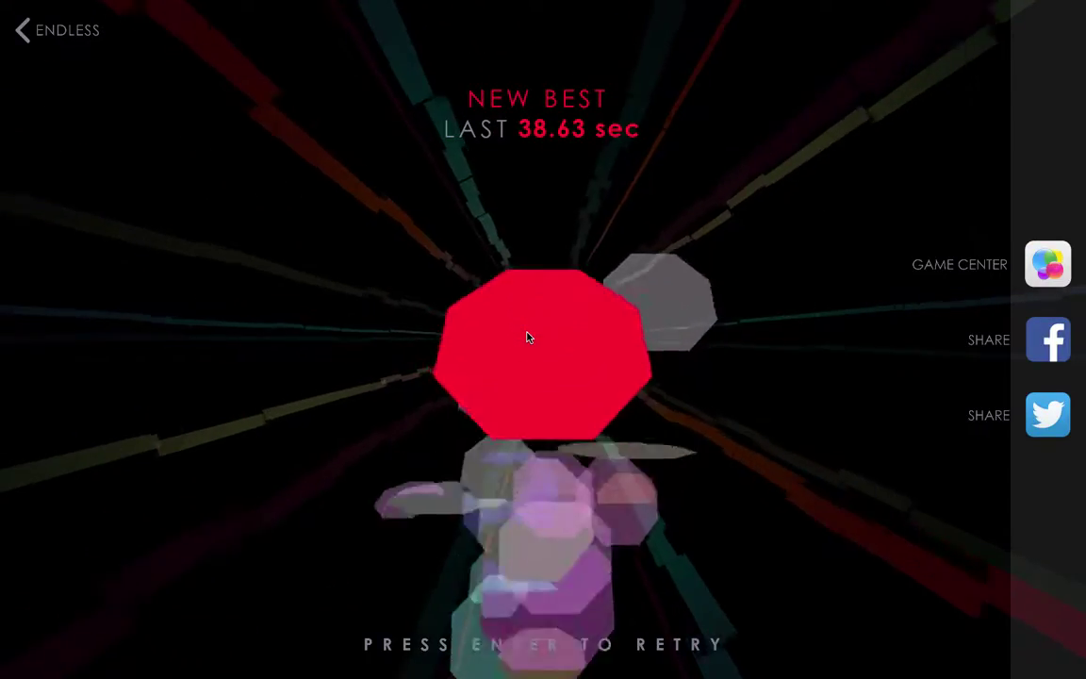
Step: Retry Endless for a roughly 20-second run, then start another run
key("Return")
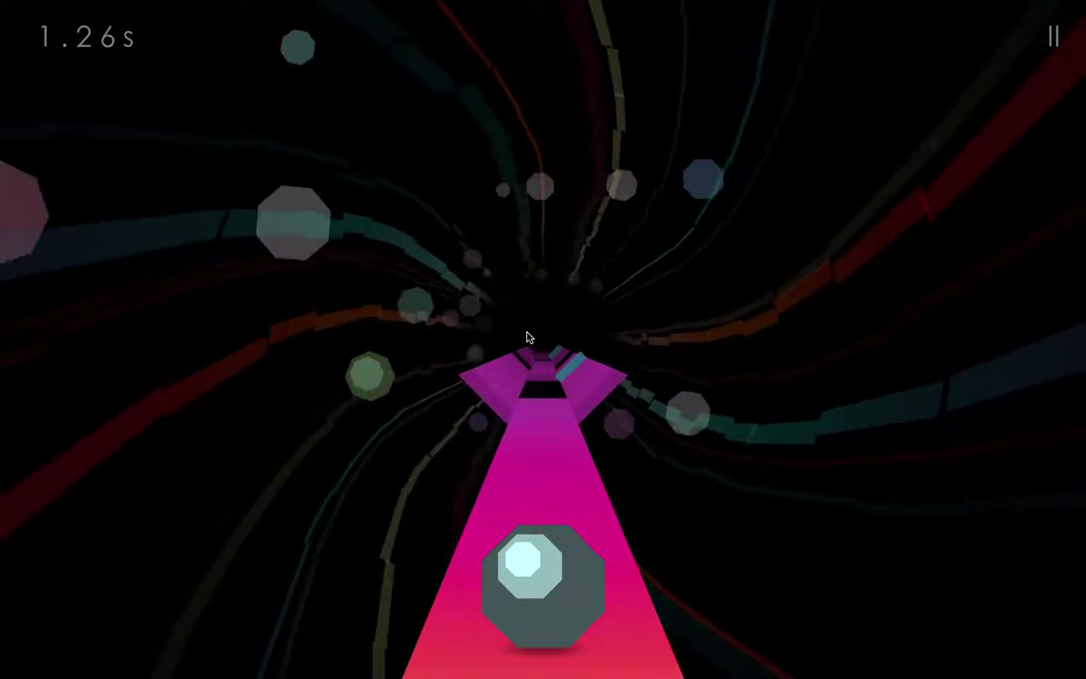
key("Right")
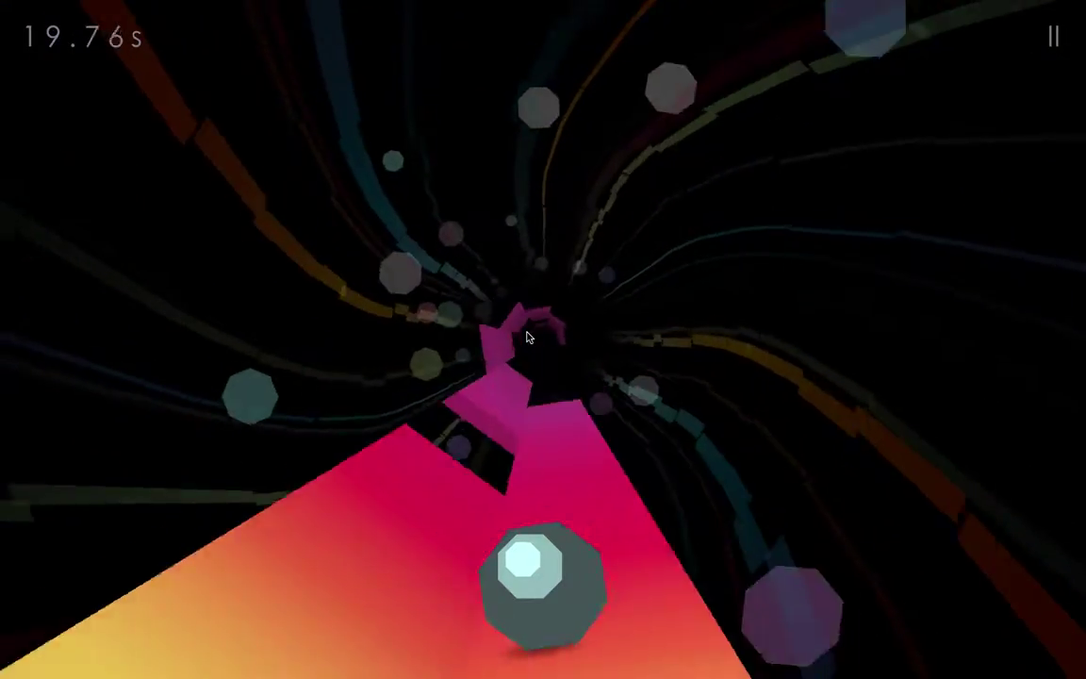
key("Return")
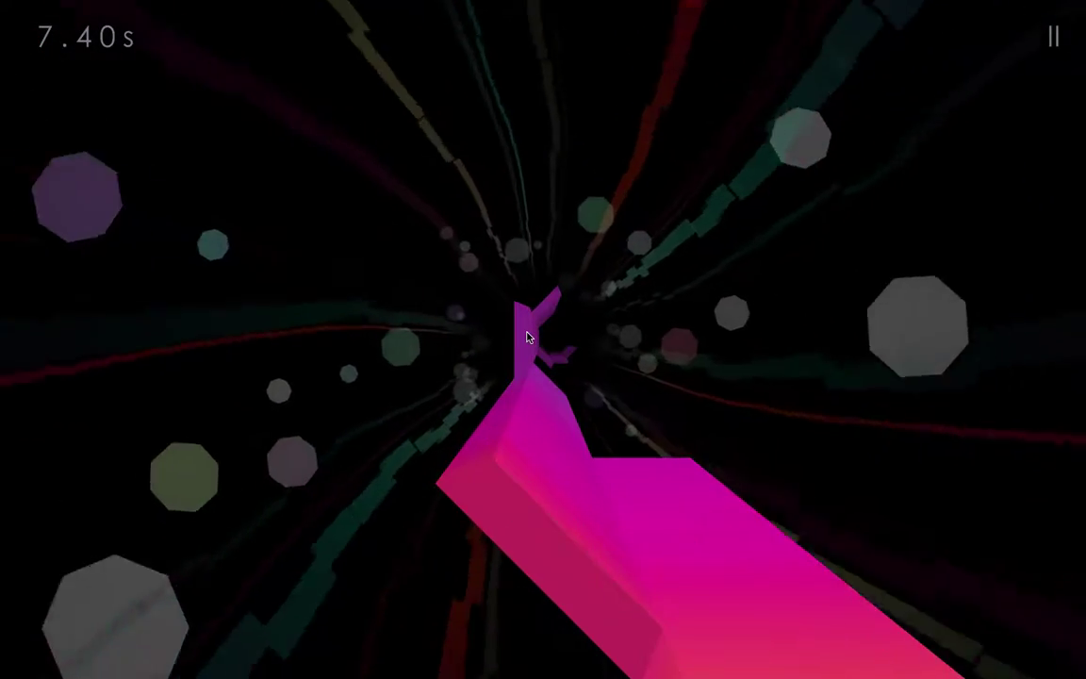
Step: Start another Endless run from the game-over screen
key("Return")
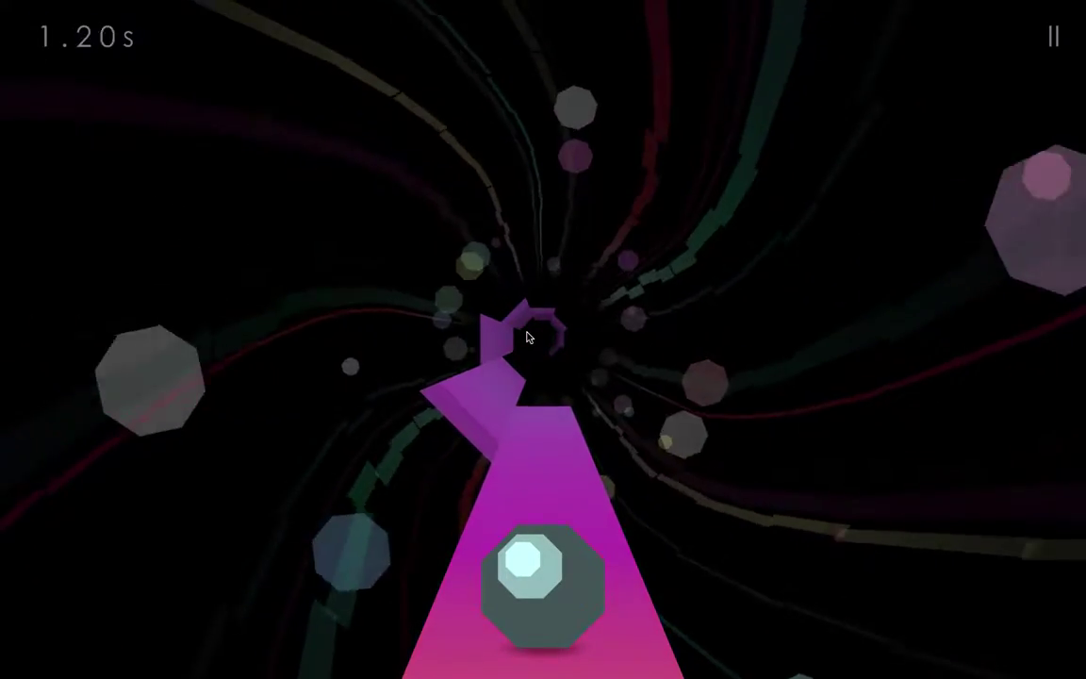